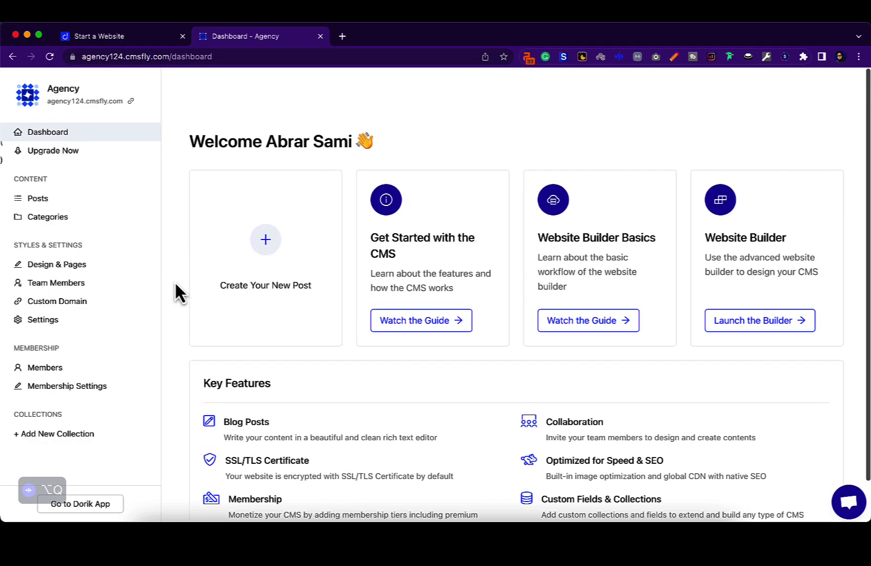
Scroll down the Agency site's dashboard
{"action": "scroll", "coordinate": [176, 283], "scroll_direction": "down", "scroll_amount": 1}
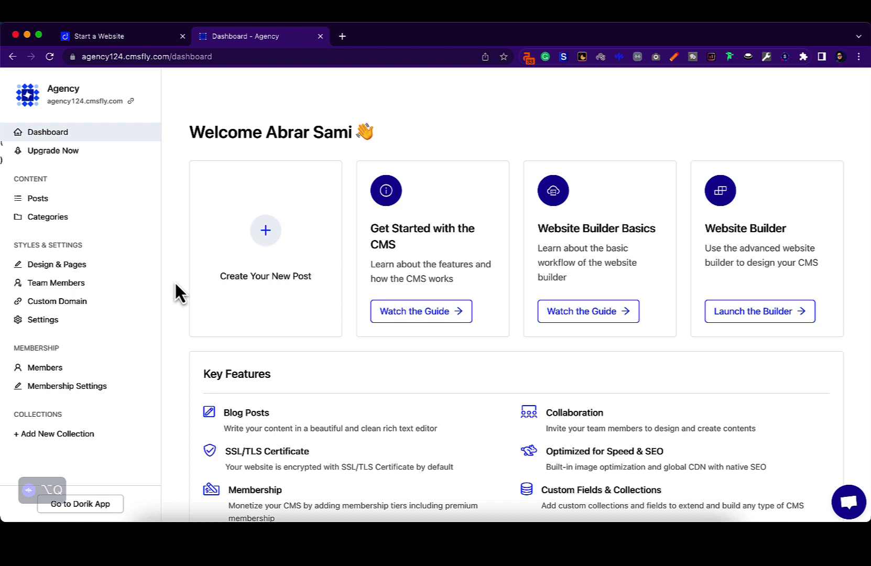
Open the site settings and review General Settings with the site name Agency
{"action": "left_click", "coordinate": [89, 321]}
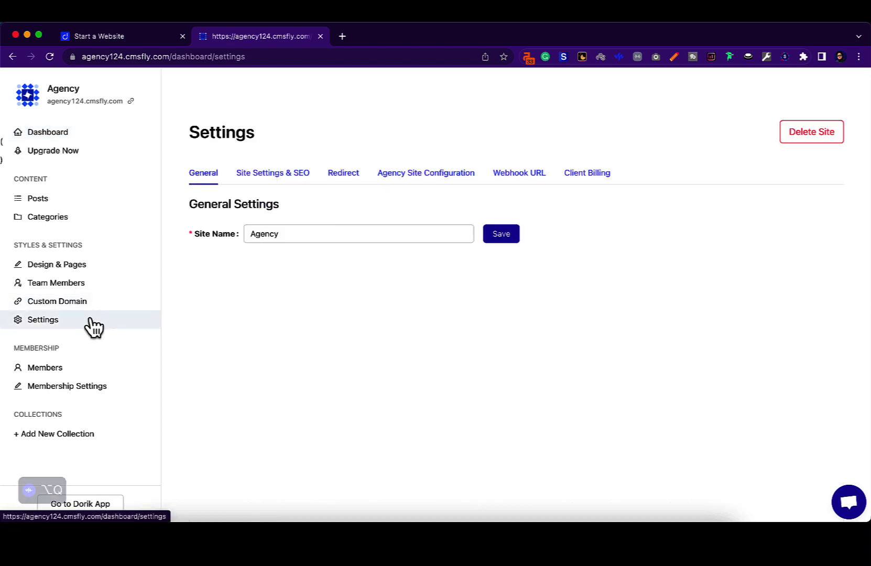
{"action": "left_click", "coordinate": [257, 234]}
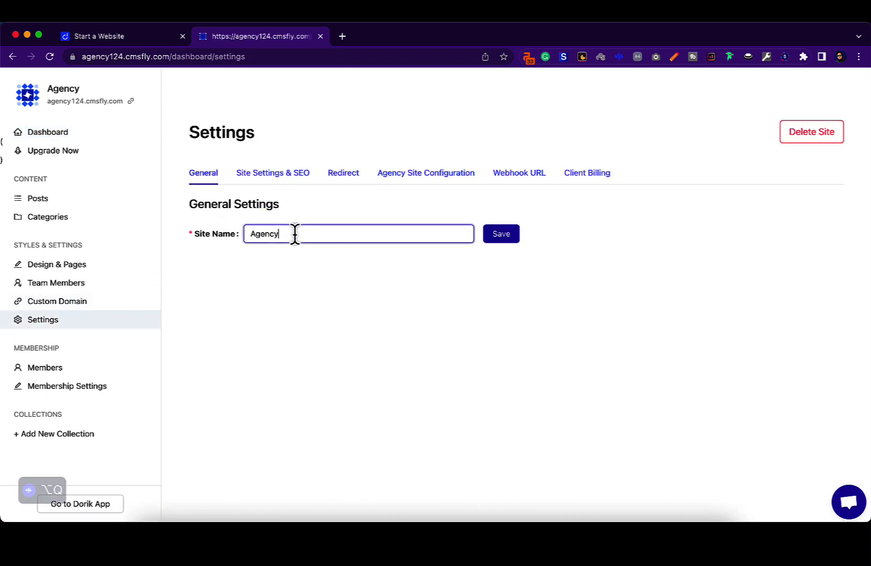
{"action": "left_click", "coordinate": [356, 293]}
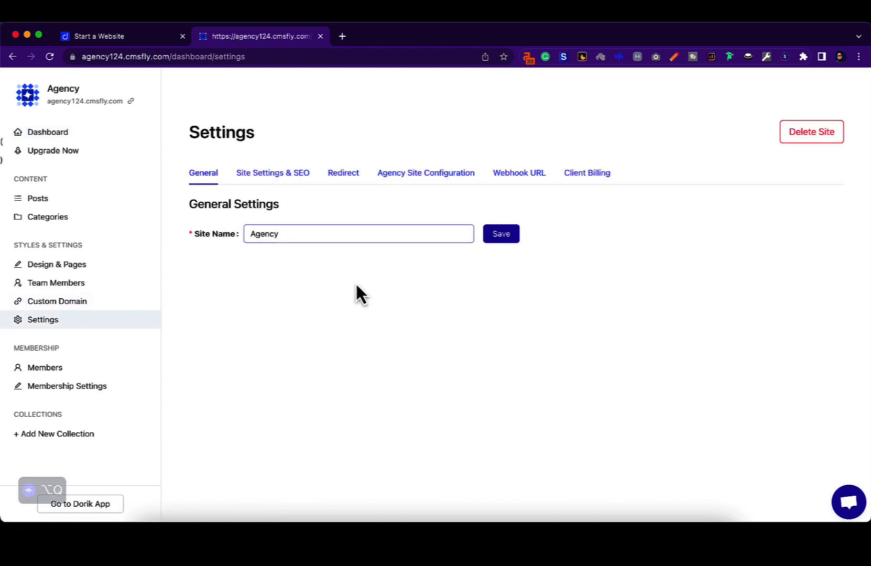
Review the Site Settings & SEO robots text, then the empty Redirects URL list
{"action": "left_click", "coordinate": [296, 178]}
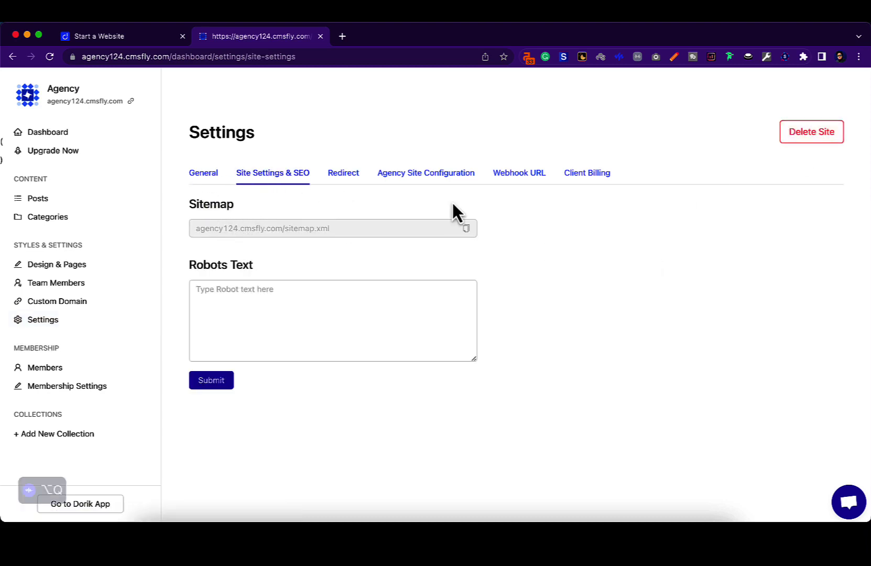
{"action": "left_click", "coordinate": [233, 291]}
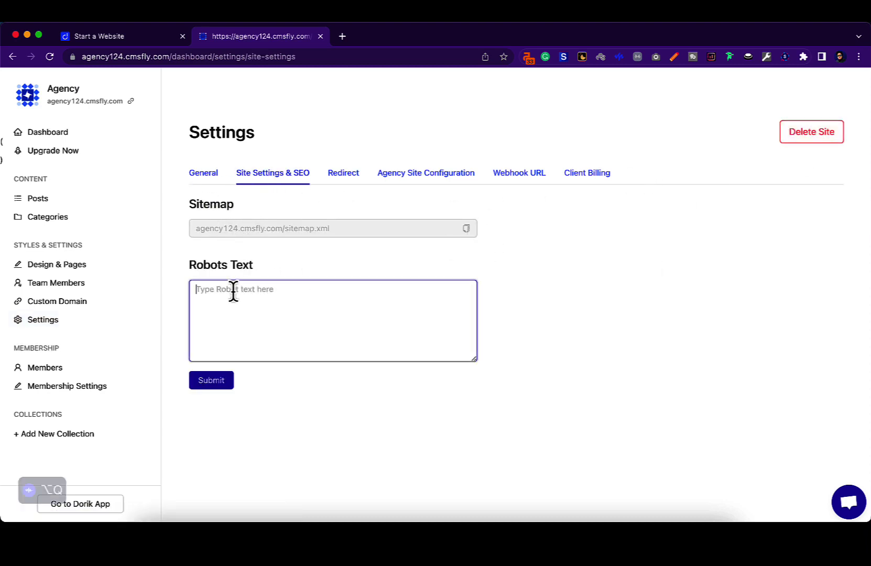
{"action": "left_click", "coordinate": [276, 258]}
{"action": "left_click", "coordinate": [341, 177]}
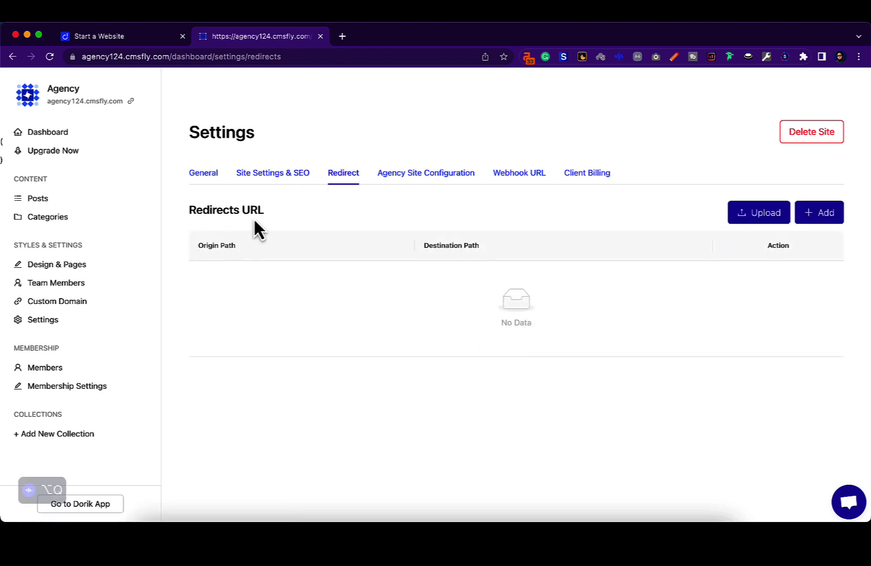
Open Agency Site Configuration and review the team member limit of 500
{"action": "left_click", "coordinate": [397, 179]}
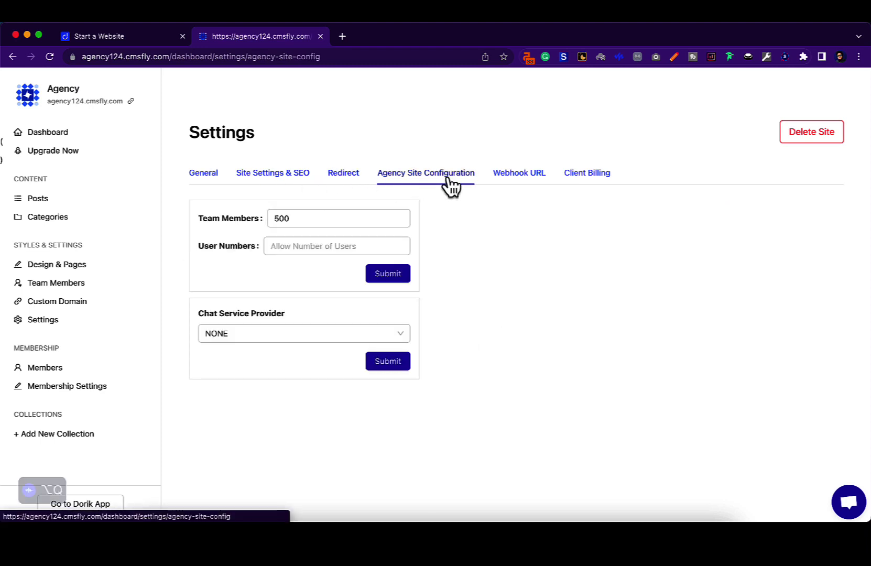
{"action": "left_click", "coordinate": [298, 218]}
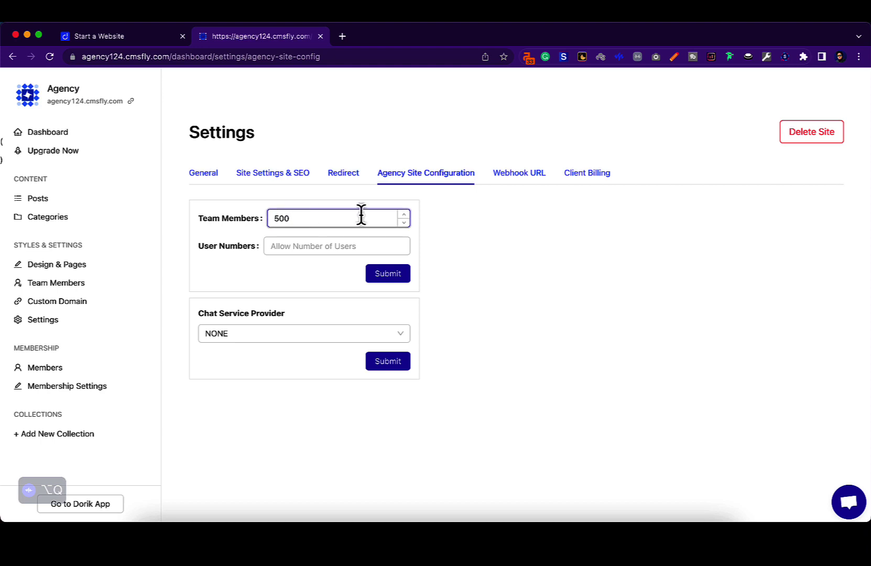
{"action": "left_click", "coordinate": [294, 248]}
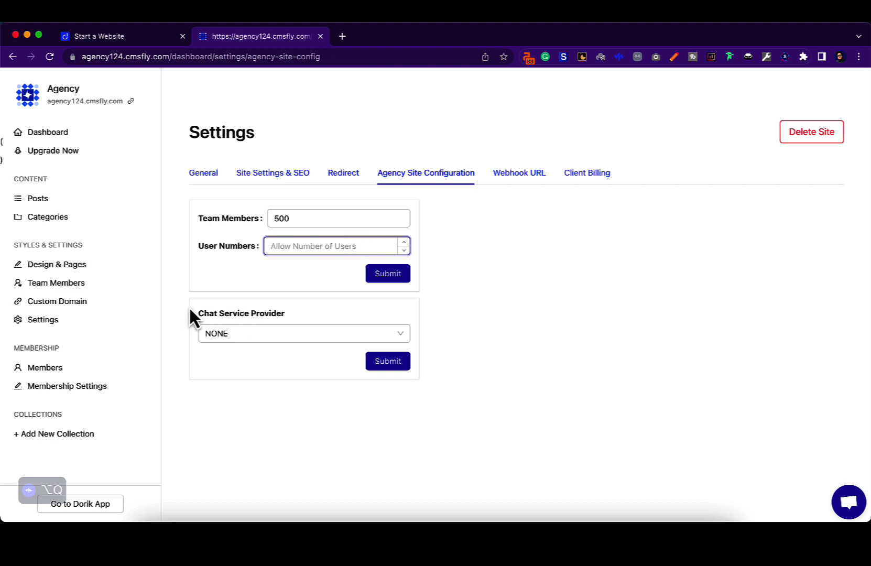
Review the Chat Service Provider choices, left at NONE, and open and close the Dorik support chat
{"action": "left_click", "coordinate": [226, 314]}
{"action": "left_click", "coordinate": [267, 338]}
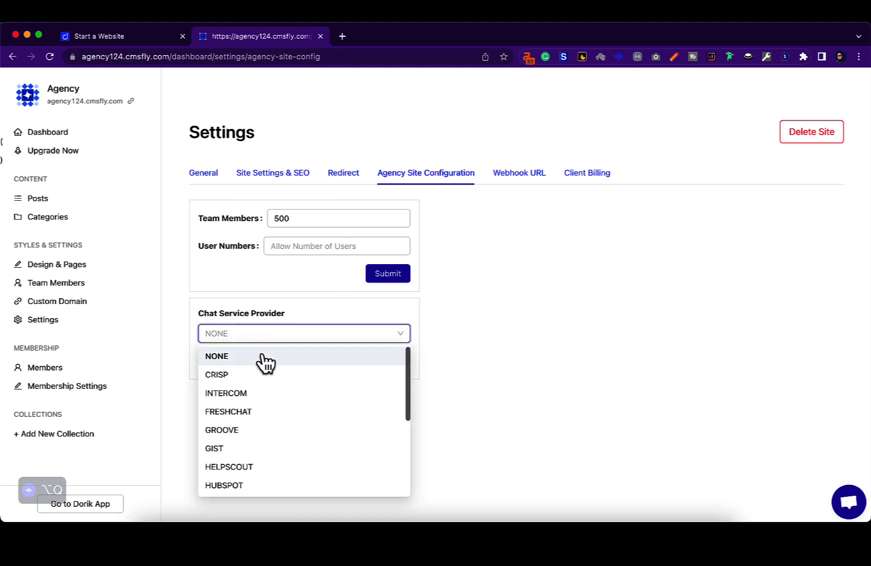
{"action": "scroll", "coordinate": [253, 469], "scroll_direction": "down", "scroll_amount": 4}
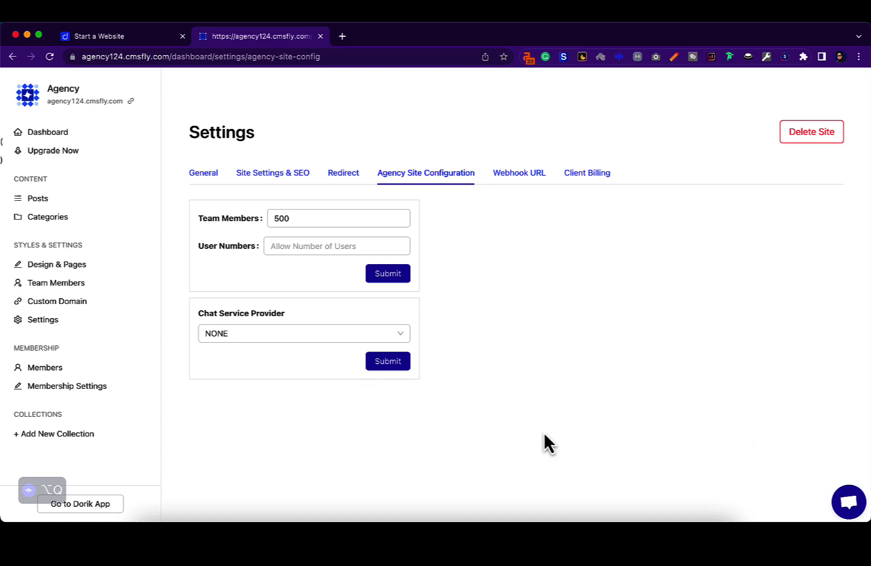
{"action": "left_click", "coordinate": [862, 504]}
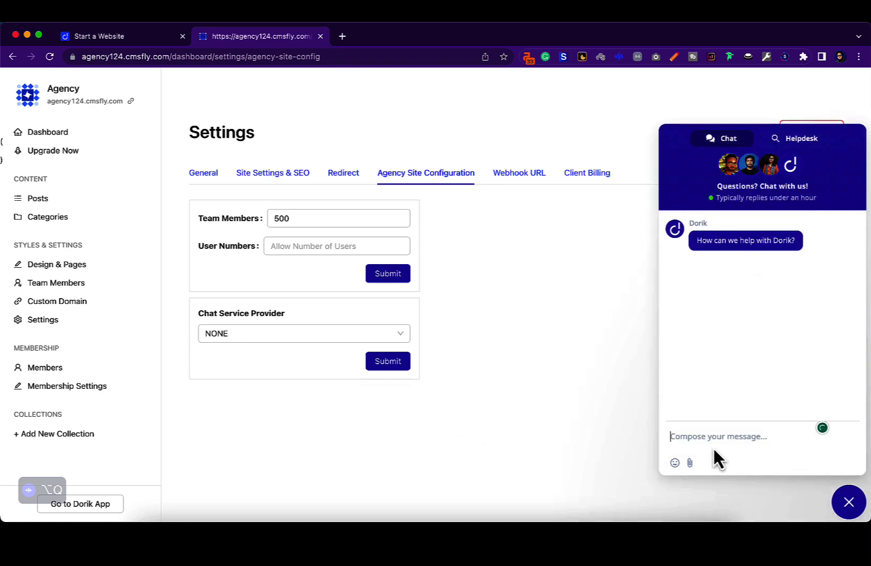
{"action": "left_click", "coordinate": [850, 502]}
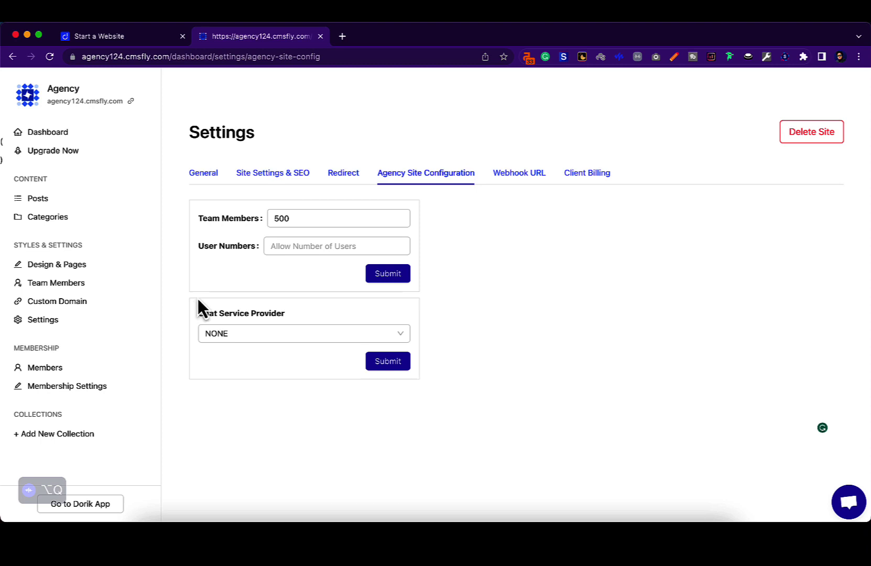
Invite a new team member by e-mail and name with the Administrator role
{"action": "left_click", "coordinate": [83, 285]}
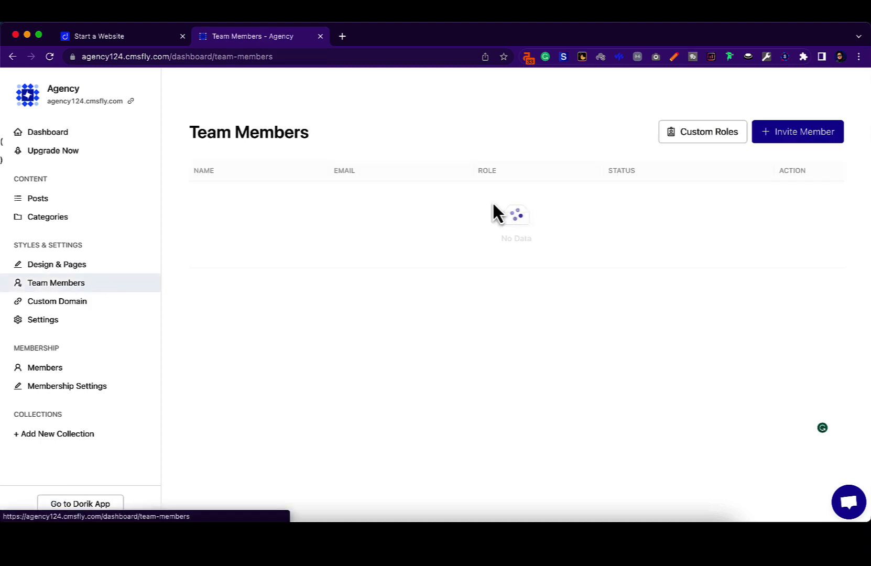
{"action": "left_click", "coordinate": [772, 144]}
{"action": "left_click", "coordinate": [367, 264]}
{"action": "left_click", "coordinate": [357, 242]}
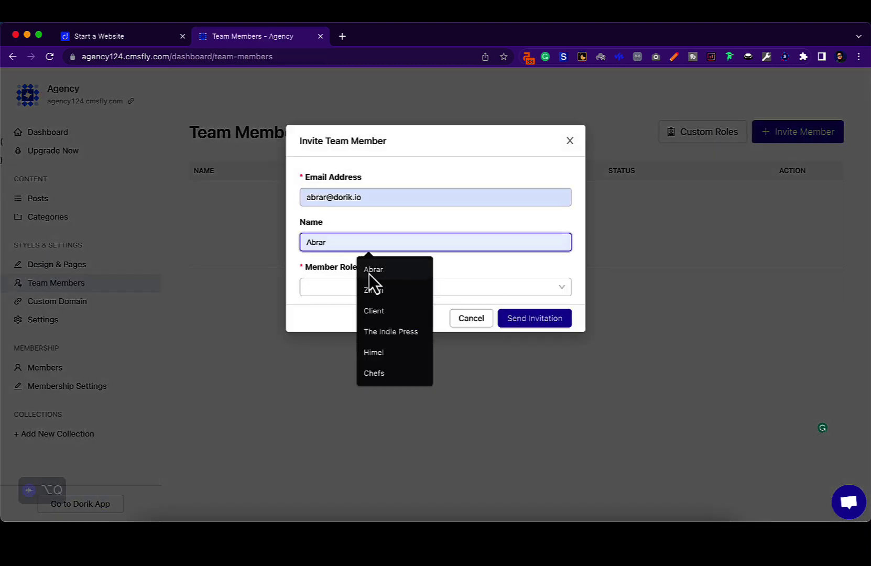
{"action": "left_click", "coordinate": [369, 272]}
{"action": "left_click", "coordinate": [346, 287]}
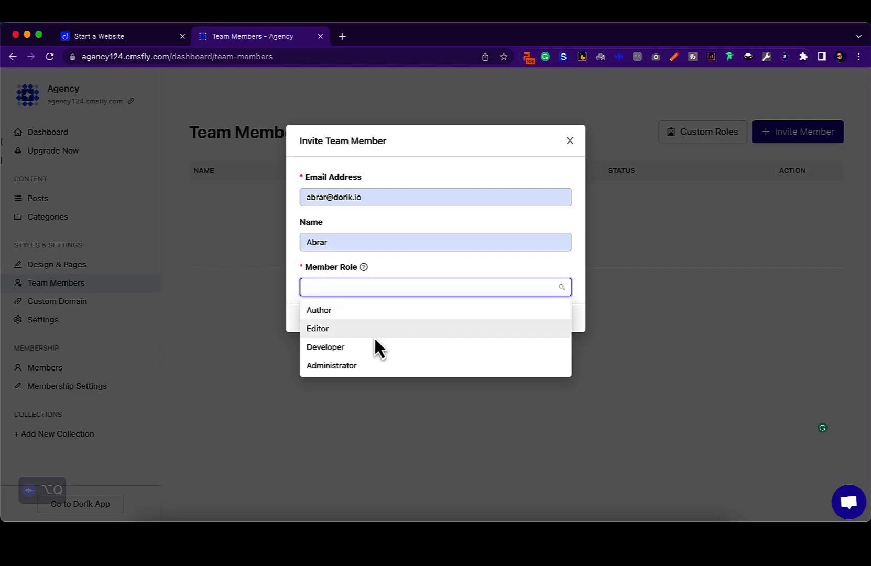
{"action": "left_click", "coordinate": [347, 369]}
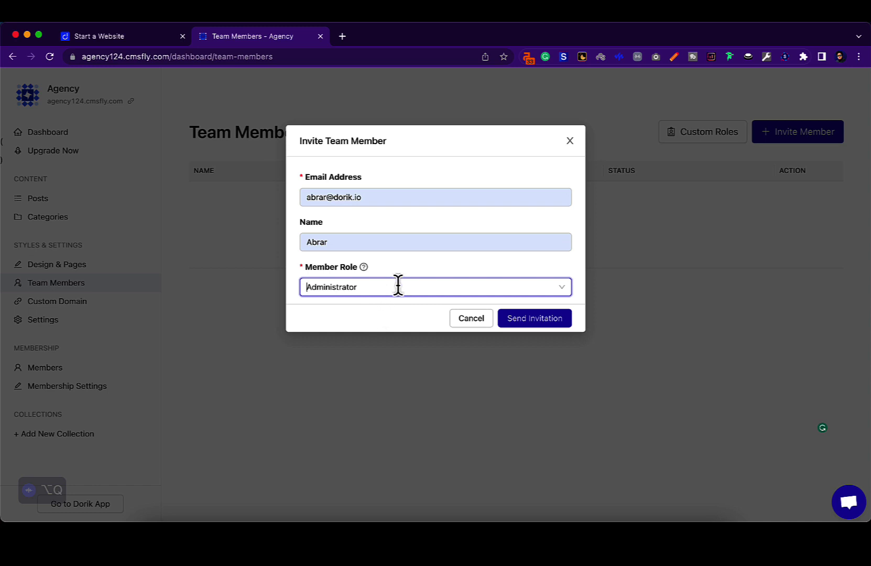
{"action": "left_click", "coordinate": [540, 317]}
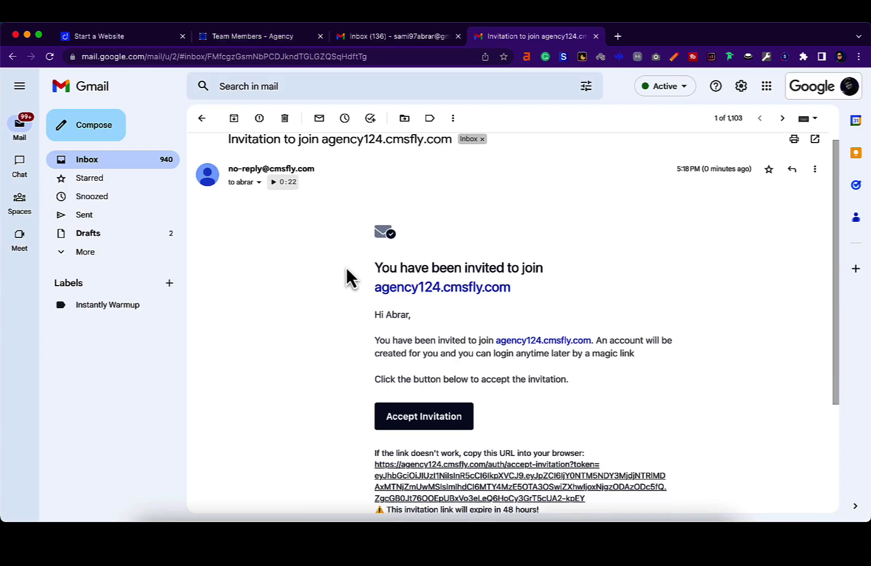
Copy the Accept Invitation link from the agency124.cmsfly.com invitation e-mail
{"action": "scroll", "coordinate": [346, 275], "scroll_direction": "down", "scroll_amount": 2}
{"action": "scroll", "coordinate": [346, 275], "scroll_direction": "up", "scroll_amount": 2}
{"action": "scroll", "coordinate": [346, 275], "scroll_direction": "down", "scroll_amount": 1}
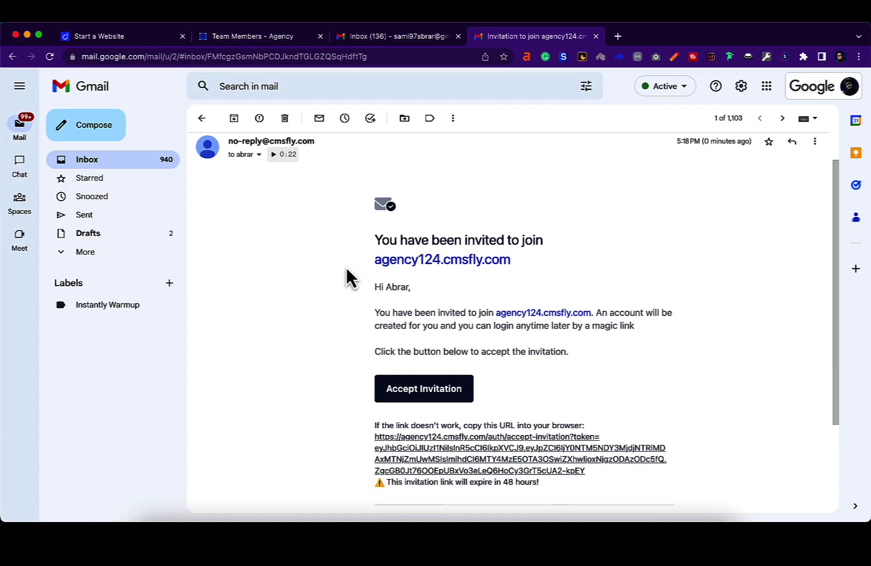
{"action": "left_click_drag", "start_coordinate": [375, 240], "coordinate": [492, 239]}
{"action": "scroll", "coordinate": [398, 309], "scroll_direction": "down", "scroll_amount": 2}
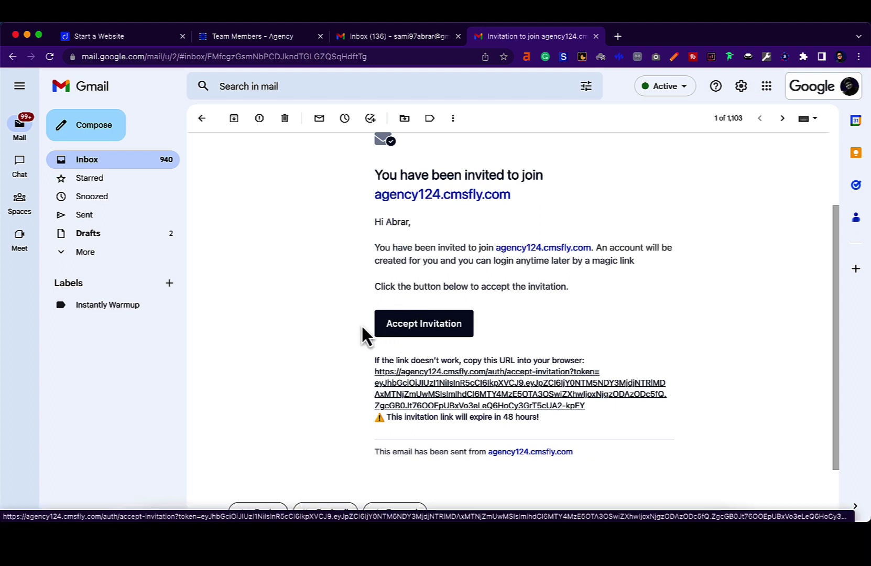
{"action": "scroll", "coordinate": [356, 324], "scroll_direction": "down", "scroll_amount": 1}
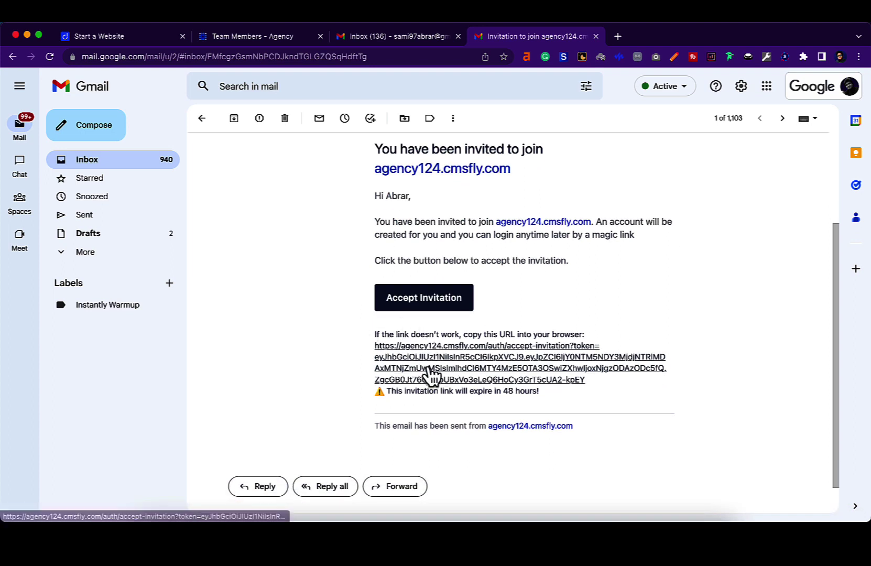
{"action": "scroll", "coordinate": [325, 315], "scroll_direction": "up", "scroll_amount": 1}
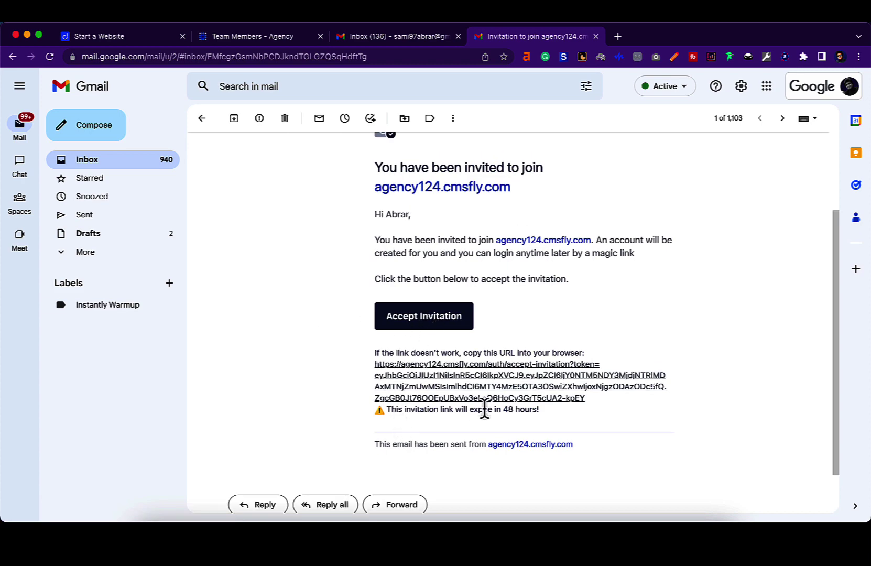
{"action": "scroll", "coordinate": [361, 412], "scroll_direction": "up", "scroll_amount": 1}
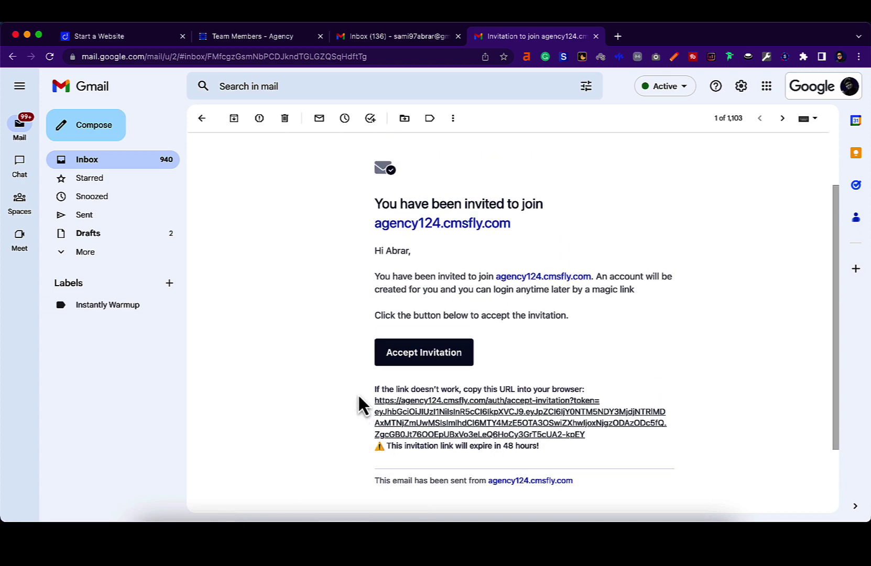
{"action": "scroll", "coordinate": [350, 289], "scroll_direction": "up", "scroll_amount": 3}
{"action": "scroll", "coordinate": [353, 291], "scroll_direction": "down", "scroll_amount": 2}
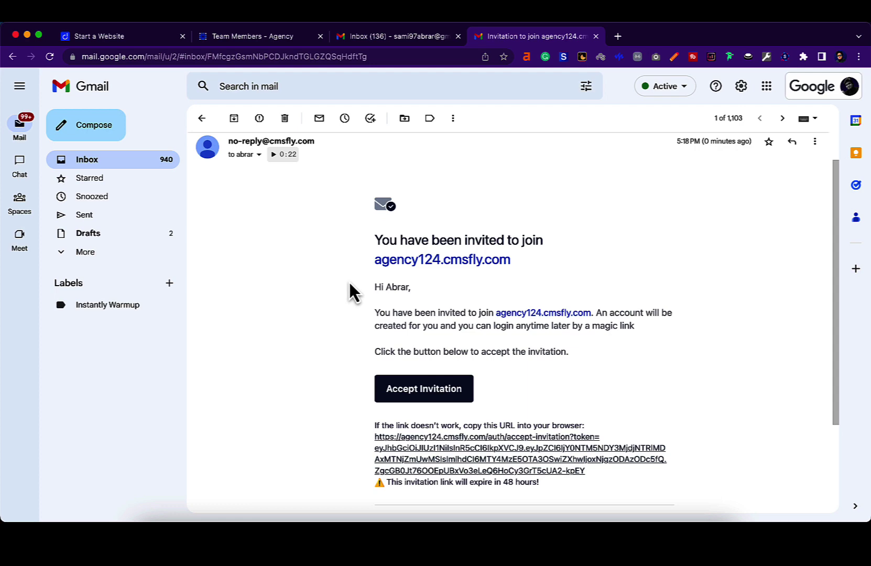
{"action": "right_click", "coordinate": [413, 388]}
{"action": "left_click", "coordinate": [443, 446]}
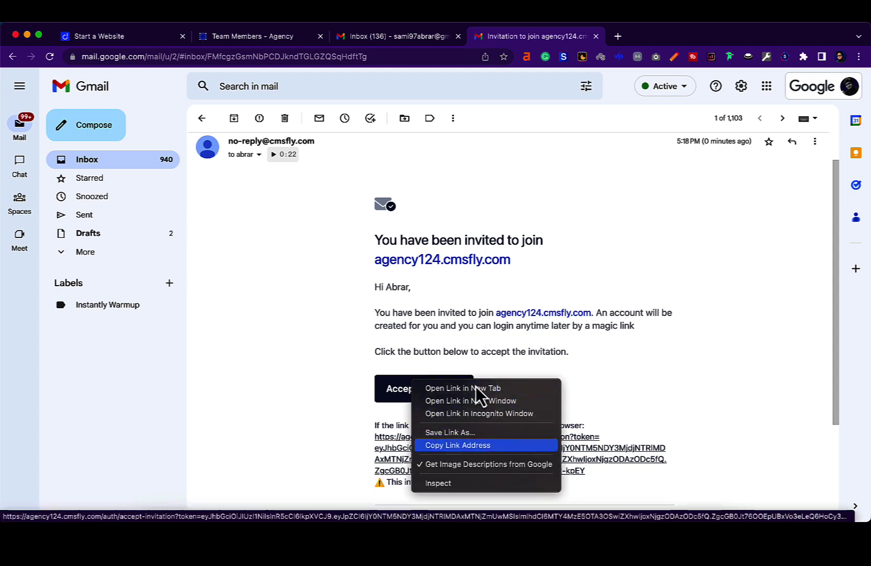
Open a new Incognito window from Chrome's menu
{"action": "left_click", "coordinate": [859, 56]}
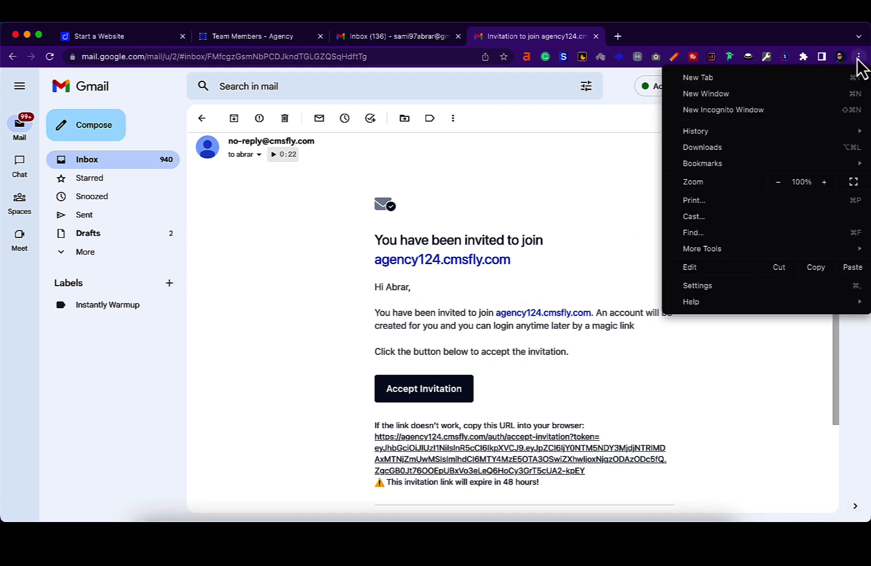
{"action": "left_click", "coordinate": [730, 109]}
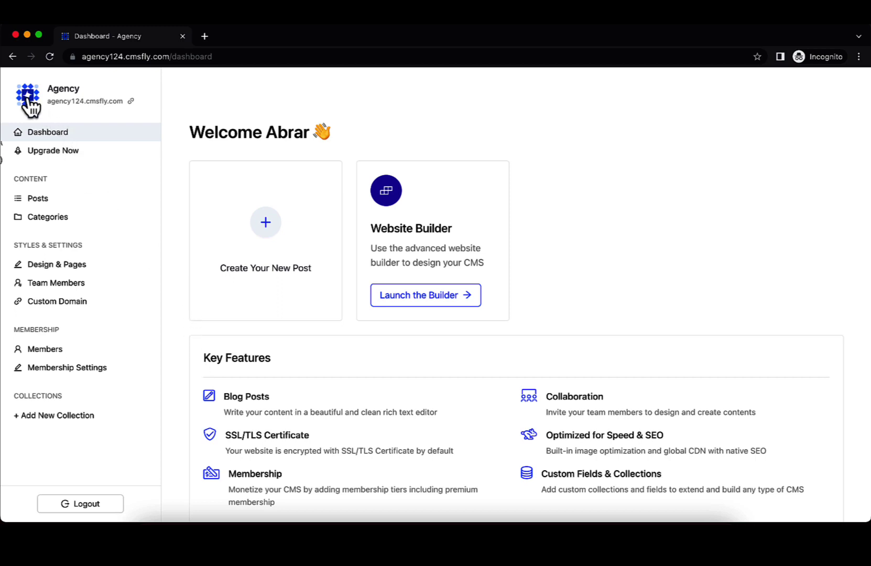
Log the invited member out and go back to the main Dorik CMS site list
{"action": "left_click", "coordinate": [83, 510]}
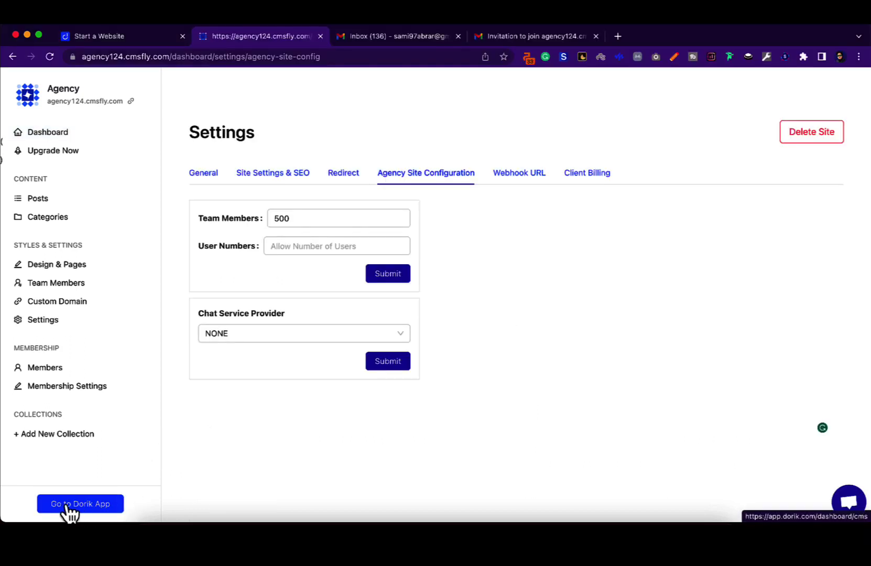
{"action": "left_click", "coordinate": [92, 511]}
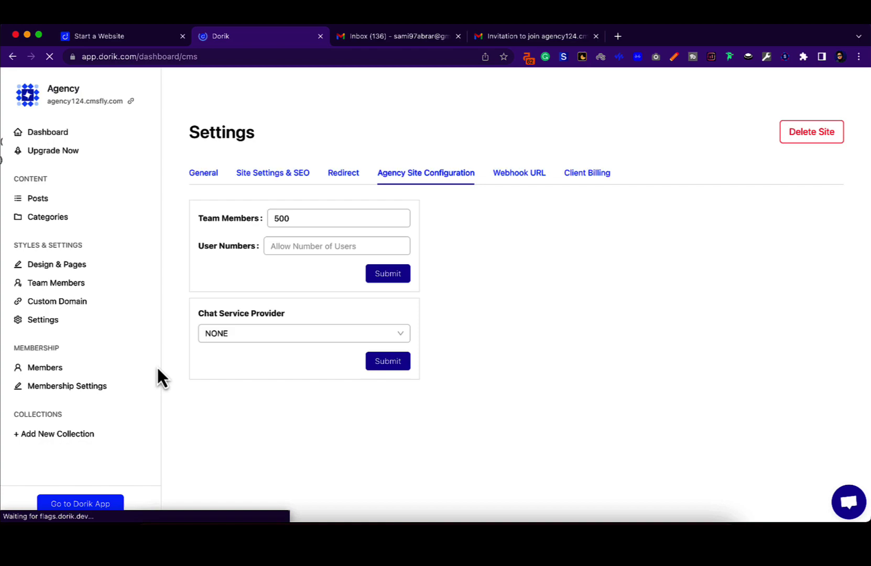
{"action": "scroll", "coordinate": [117, 242], "scroll_direction": "down", "scroll_amount": 6}
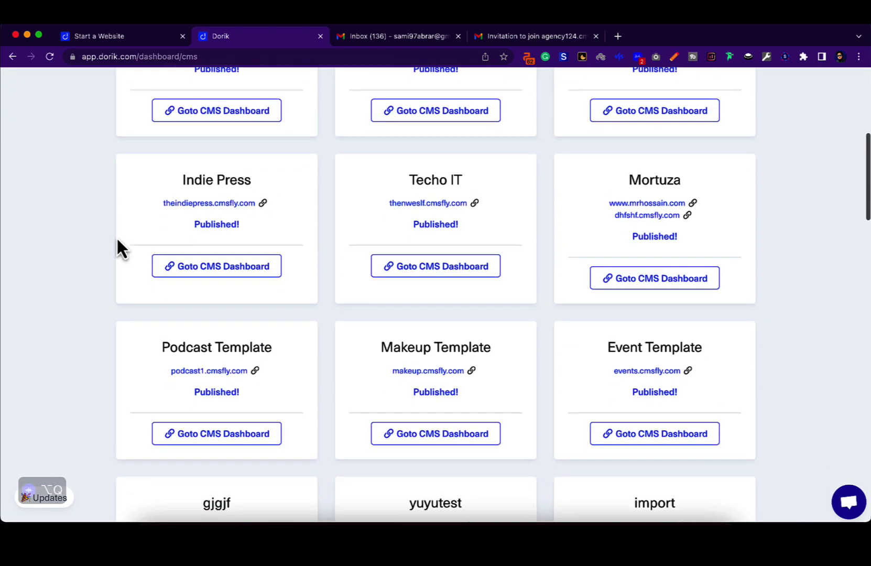
{"action": "scroll", "coordinate": [116, 239], "scroll_direction": "up", "scroll_amount": 6}
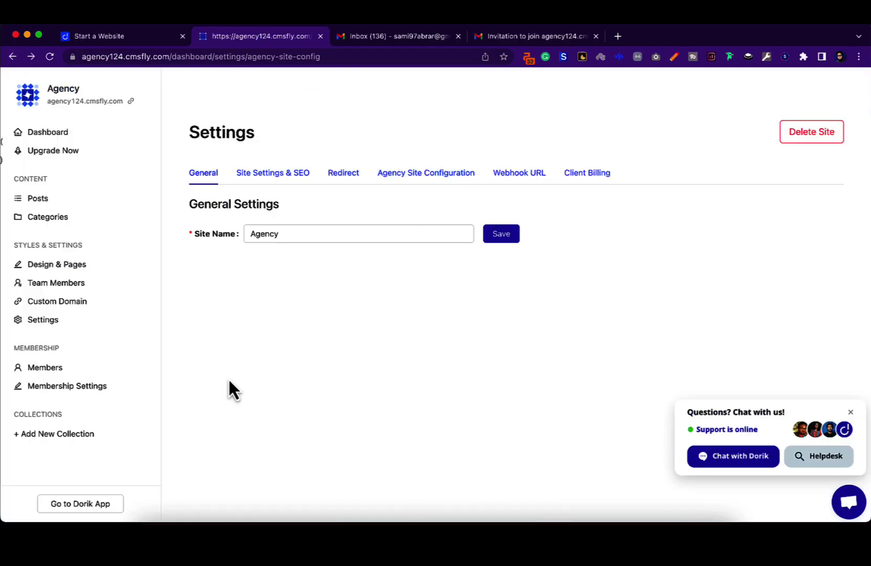
Trim the admin window's address to the site's /dashboard URL
{"action": "left_click", "coordinate": [147, 57]}
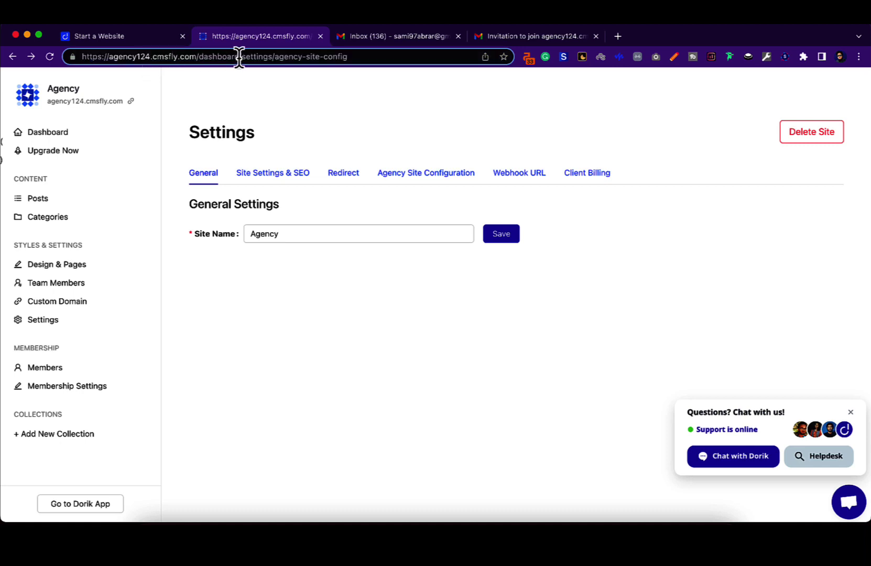
{"action": "left_click_drag", "start_coordinate": [241, 57], "coordinate": [345, 62]}
{"action": "key", "text": "BackSpace"}
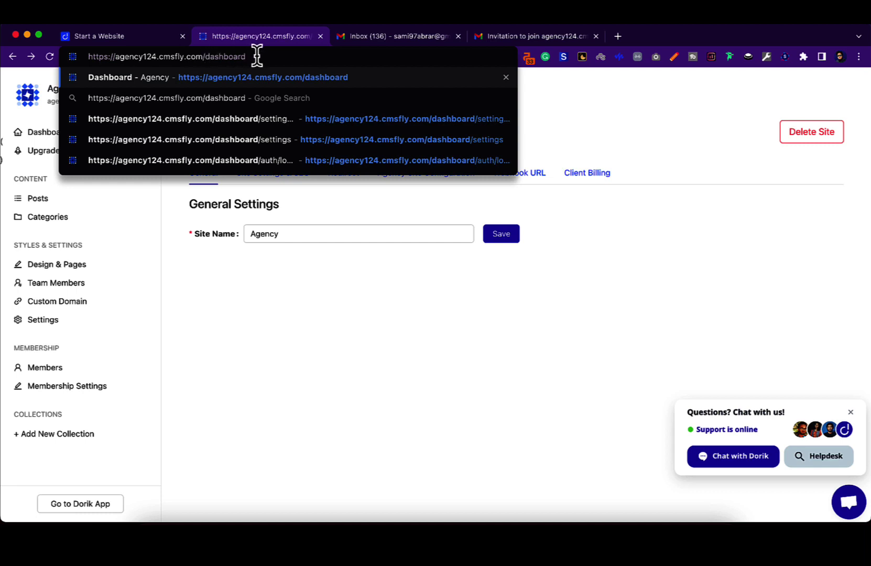
{"action": "left_click", "coordinate": [191, 252]}
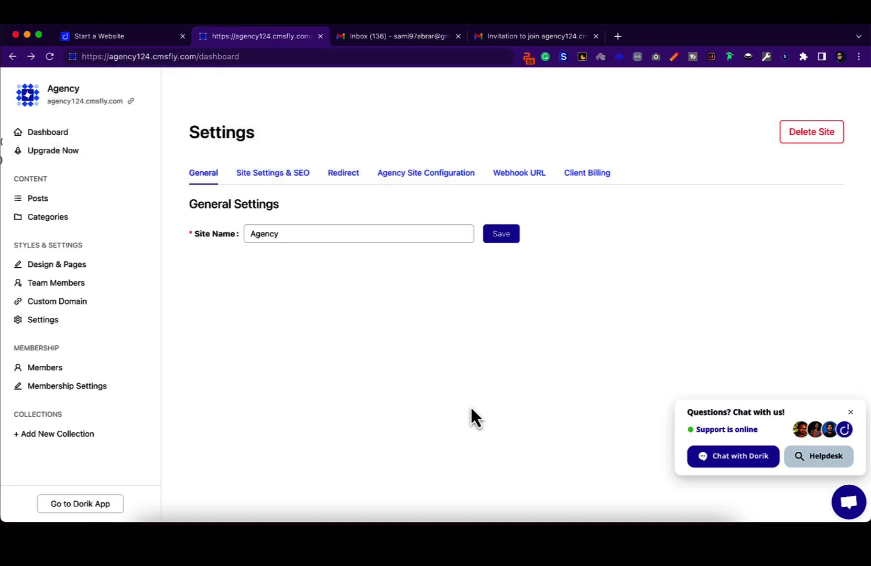
{"action": "left_click", "coordinate": [261, 56]}
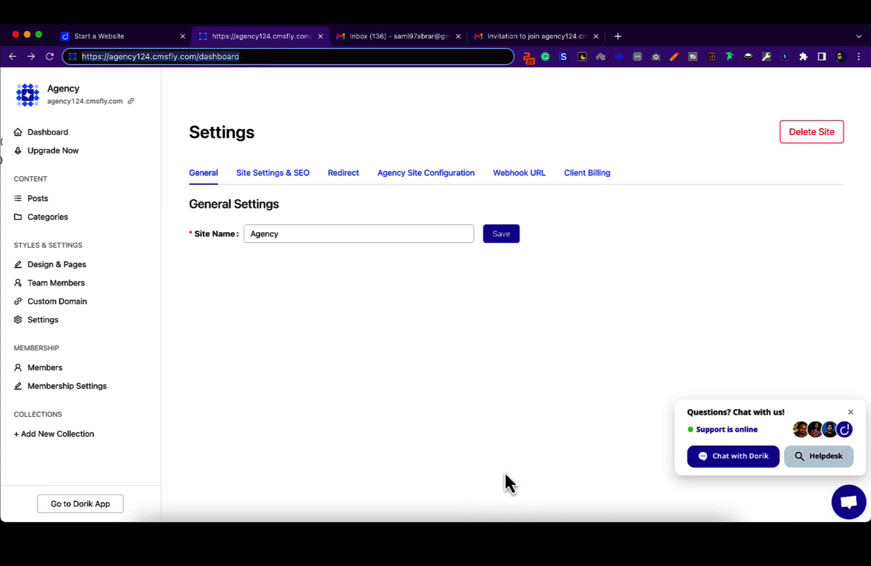
In the Incognito window, log out and load the /dashboard login page
{"action": "right_click", "coordinate": [502, 501]}
{"action": "left_click", "coordinate": [556, 325]}
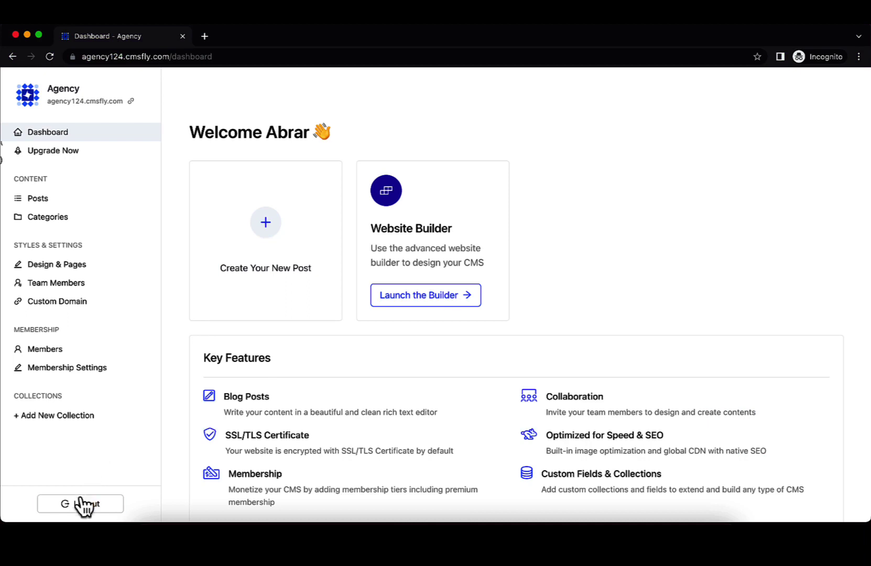
{"action": "left_click", "coordinate": [72, 505]}
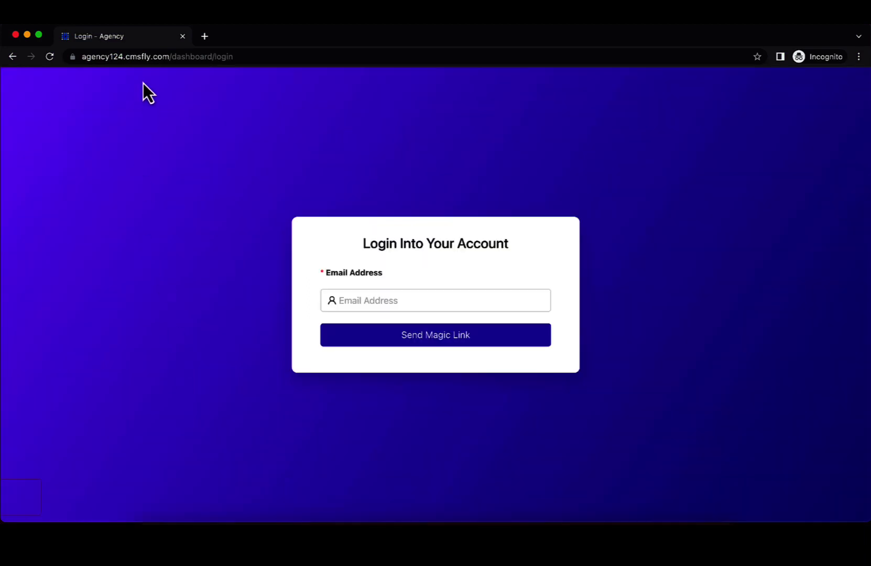
{"action": "left_click", "coordinate": [192, 56]}
{"action": "key", "text": "End"}
{"action": "key", "text": "BackSpace"}
{"action": "key", "text": "BackSpace"}
{"action": "key", "text": "BackSpace"}
{"action": "key", "text": "BackSpace"}
{"action": "key", "text": "BackSpace"}
{"action": "key", "text": "BackSpace"}
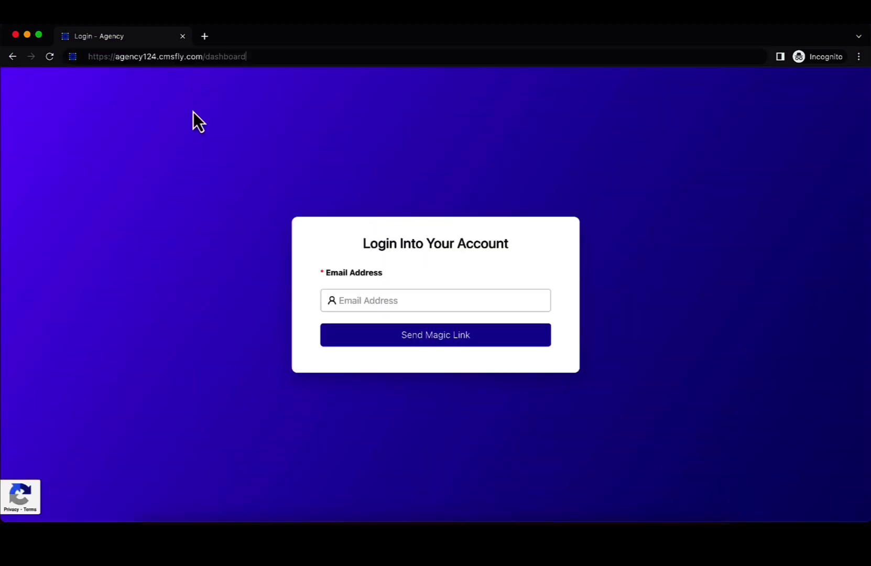
{"action": "key", "text": "Return"}
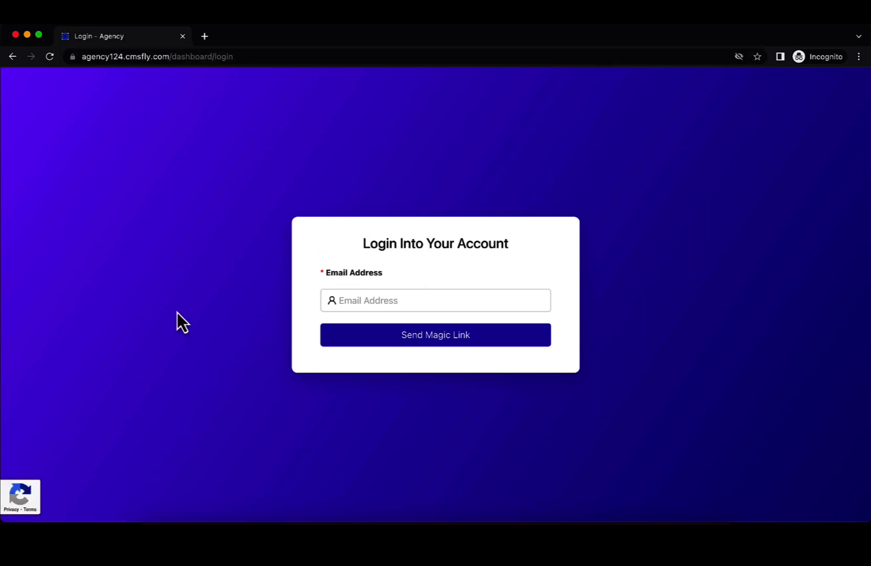
Enter the admin's e-mail and send the magic sign-in link
{"action": "left_click", "coordinate": [370, 298]}
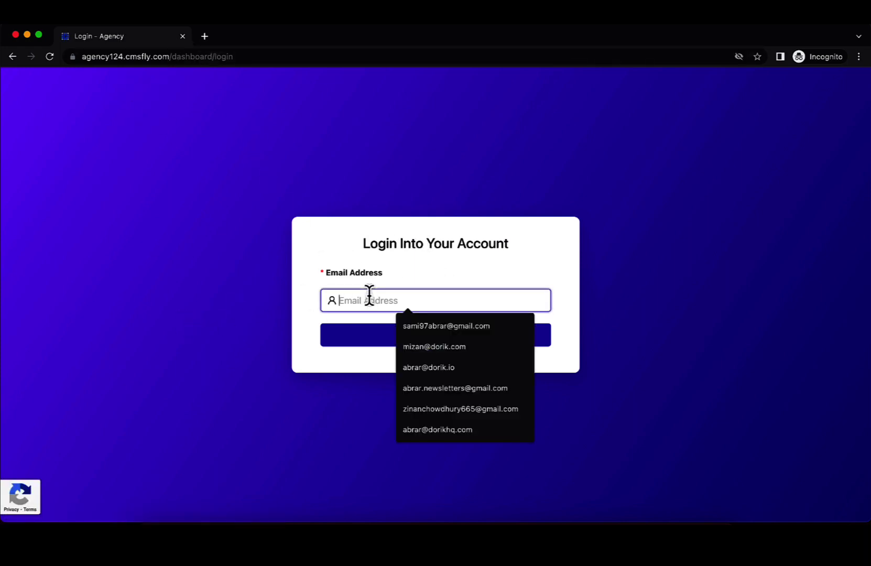
{"action": "left_click", "coordinate": [407, 366]}
{"action": "left_click", "coordinate": [374, 340]}
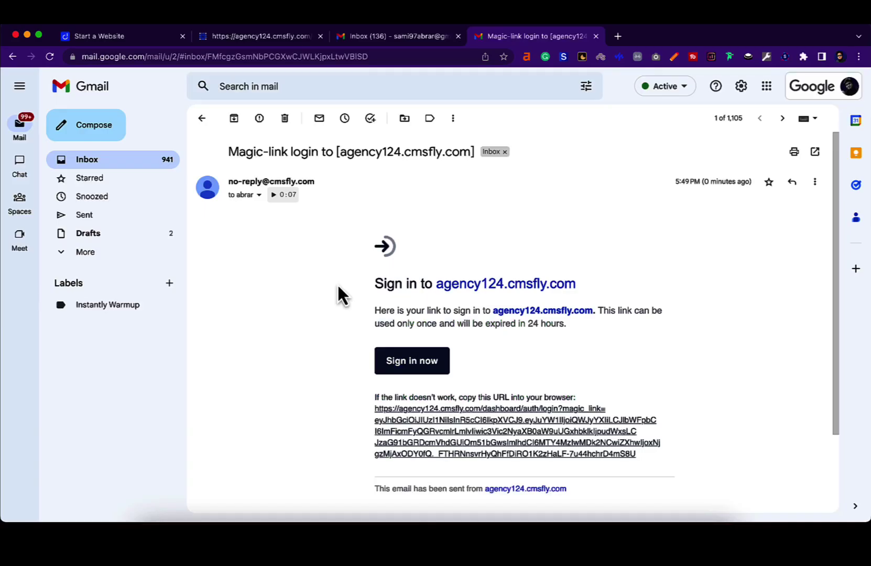
Open the magic-link e-mail's Sign in now link in an Incognito window
{"action": "scroll", "coordinate": [338, 293], "scroll_direction": "down", "scroll_amount": 3}
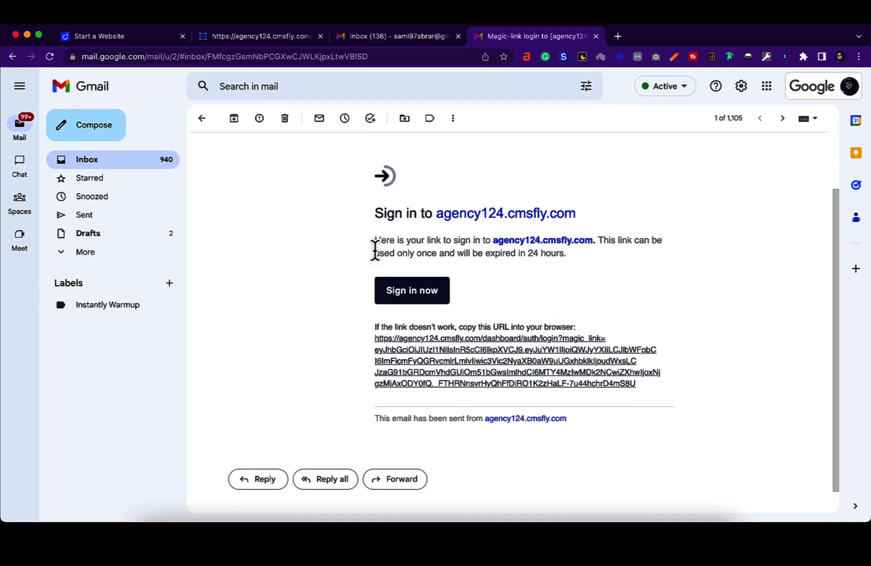
{"action": "scroll", "coordinate": [375, 249], "scroll_direction": "up", "scroll_amount": 1}
{"action": "left_click_drag", "start_coordinate": [376, 228], "coordinate": [591, 230]}
{"action": "right_click", "coordinate": [400, 316]}
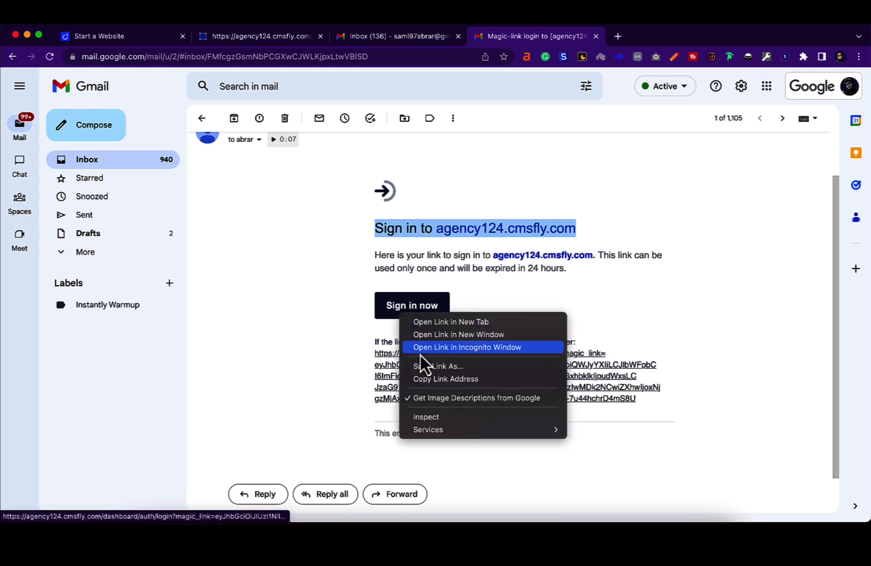
{"action": "left_click", "coordinate": [424, 379]}
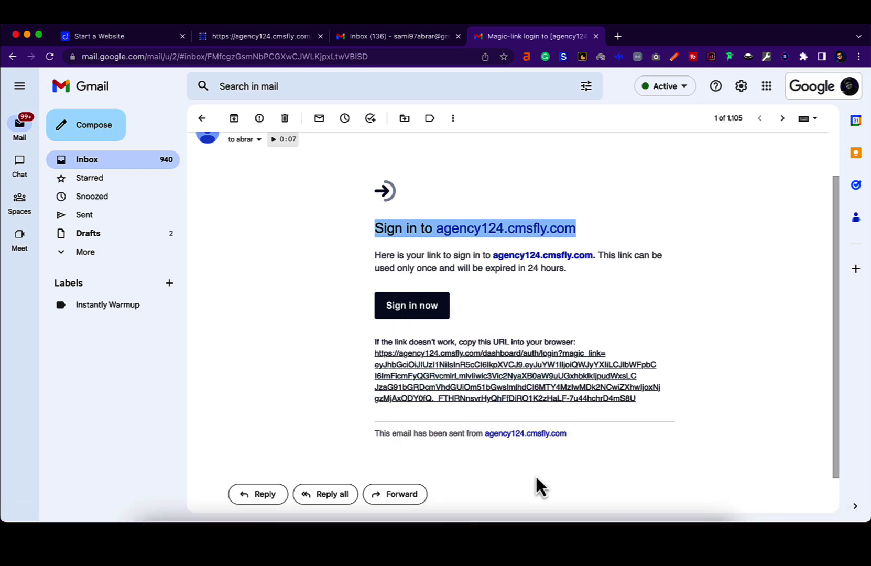
{"action": "left_click", "coordinate": [470, 482]}
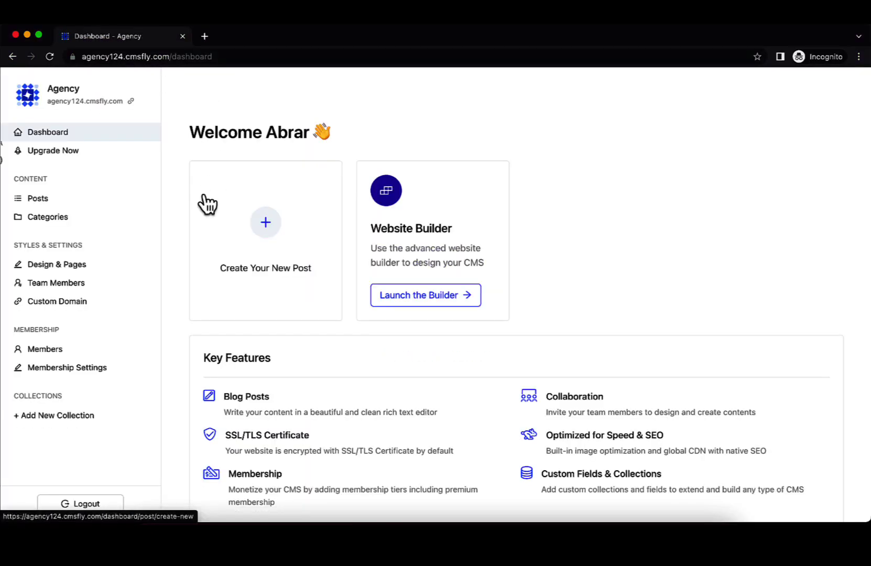
Check the welcome Dashboard and Team Members page, then log out of the private session
{"action": "scroll", "coordinate": [116, 462], "scroll_direction": "down", "scroll_amount": 1}
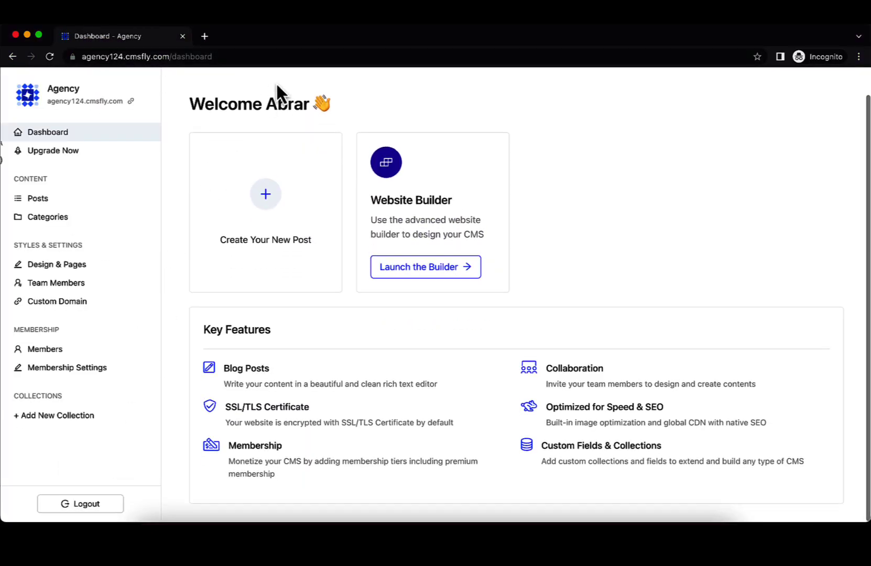
{"action": "left_click_drag", "start_coordinate": [267, 104], "coordinate": [309, 103]}
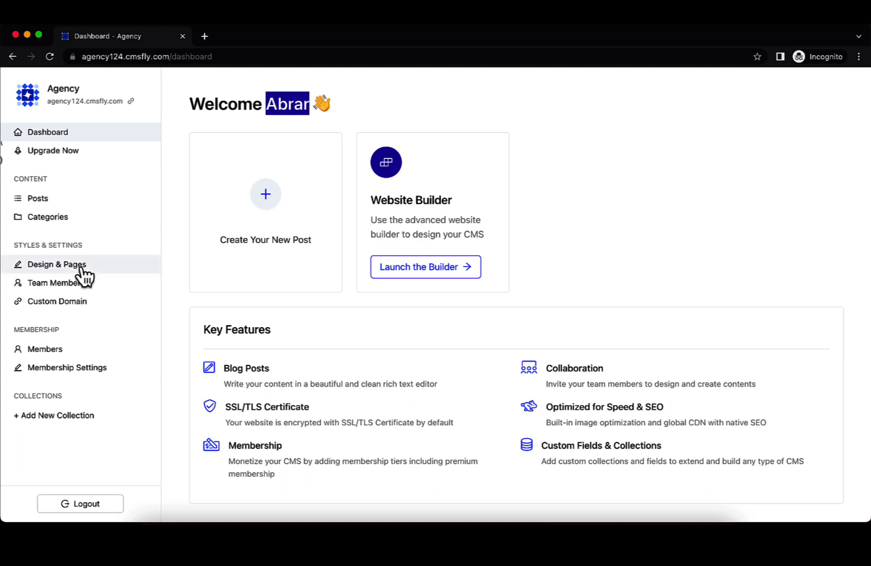
{"action": "left_click", "coordinate": [68, 285]}
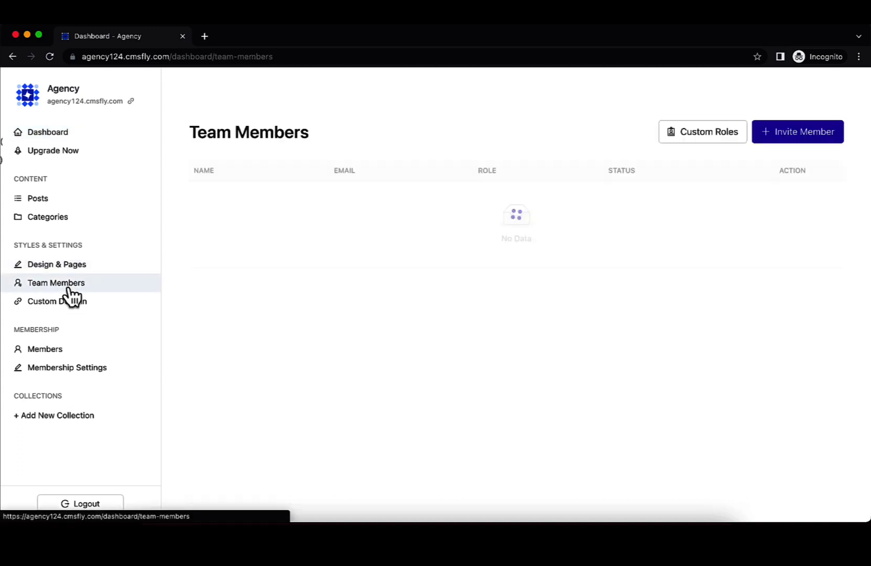
{"action": "left_click", "coordinate": [41, 133]}
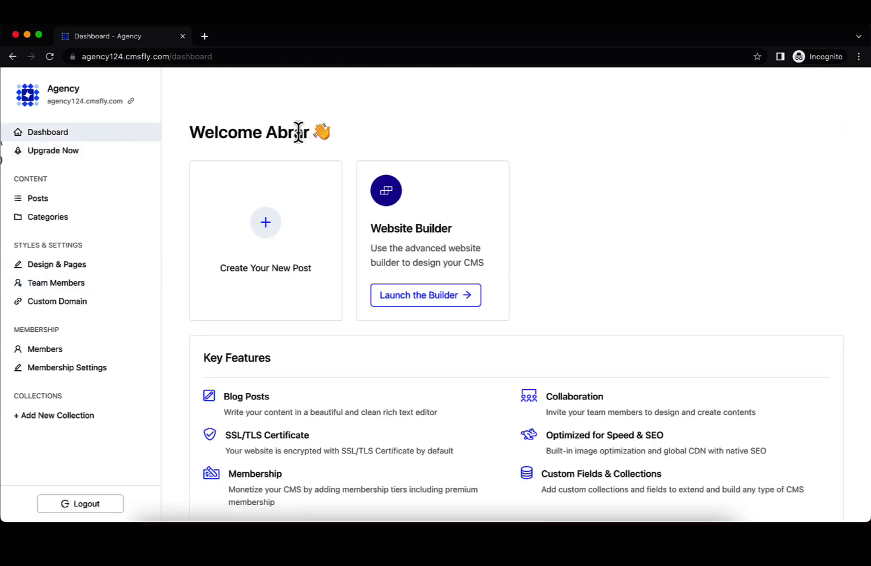
{"action": "left_click_drag", "start_coordinate": [308, 132], "coordinate": [277, 132]}
{"action": "left_click", "coordinate": [266, 135]}
{"action": "scroll", "coordinate": [192, 302], "scroll_direction": "down", "scroll_amount": 1}
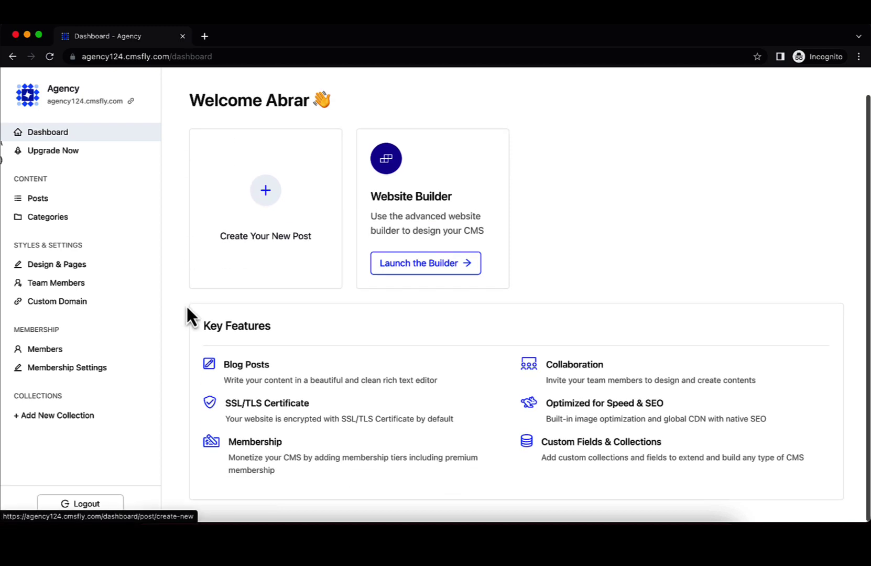
{"action": "left_click", "coordinate": [84, 503]}
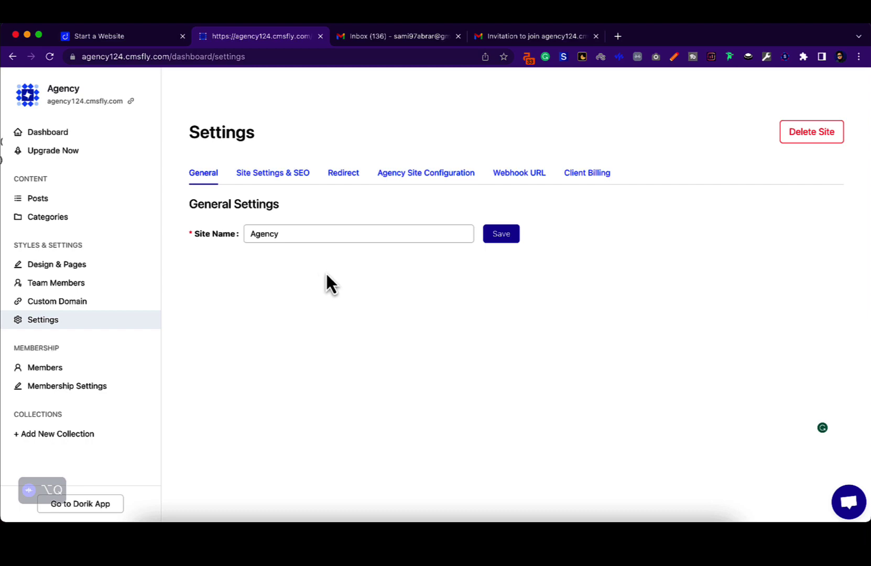
Preview the Send Billing Request form under Client Billing and cancel it without sending
{"action": "left_click", "coordinate": [580, 178]}
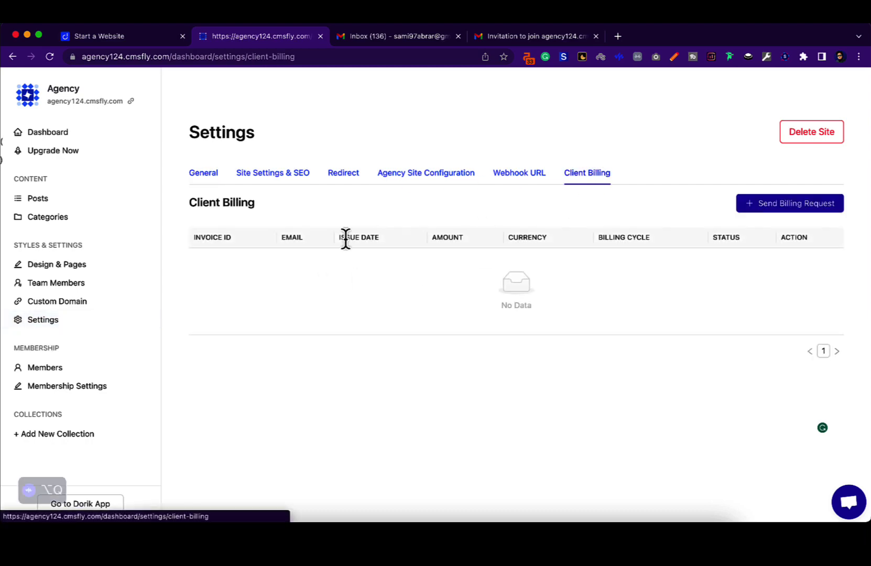
{"action": "left_click", "coordinate": [776, 209]}
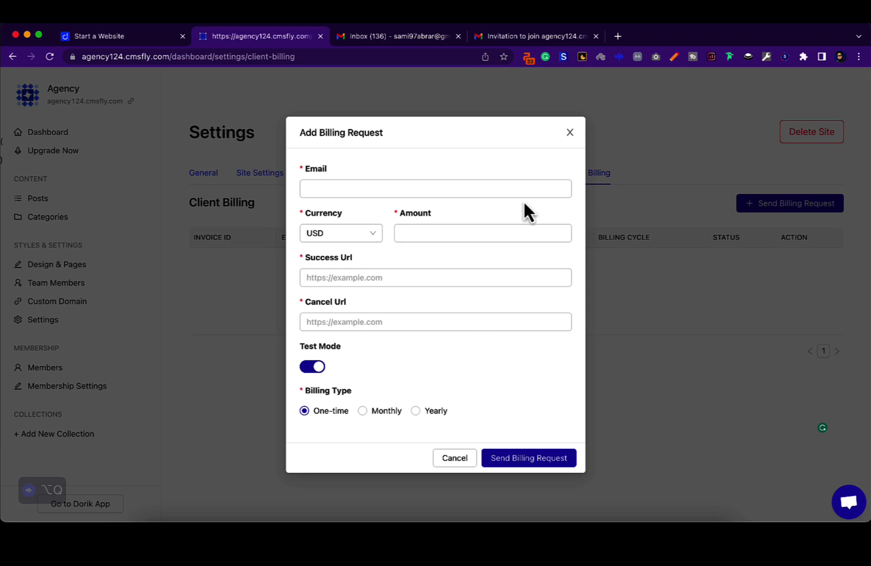
{"action": "left_click", "coordinate": [570, 132]}
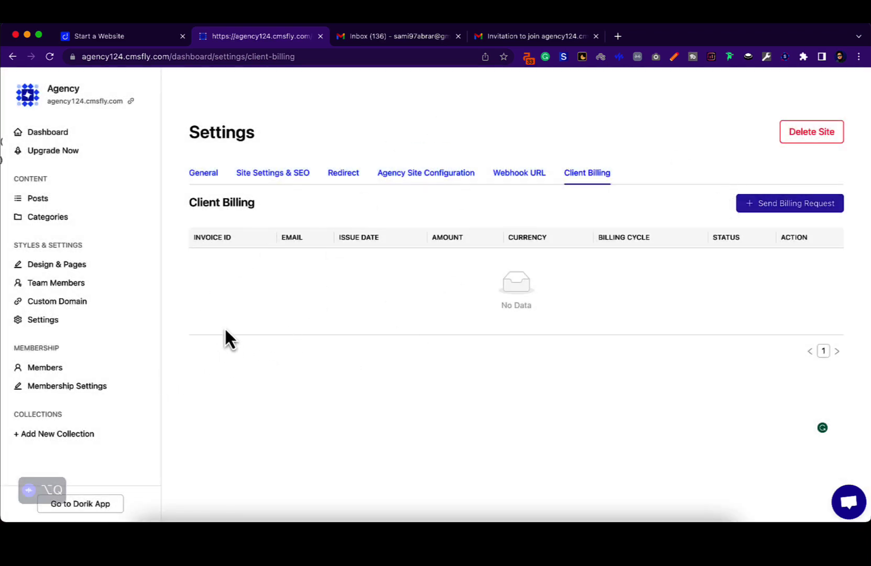
Browse the Chat Service Provider options in Agency Site Configuration, leaving the provider as NONE
{"action": "left_click", "coordinate": [68, 326]}
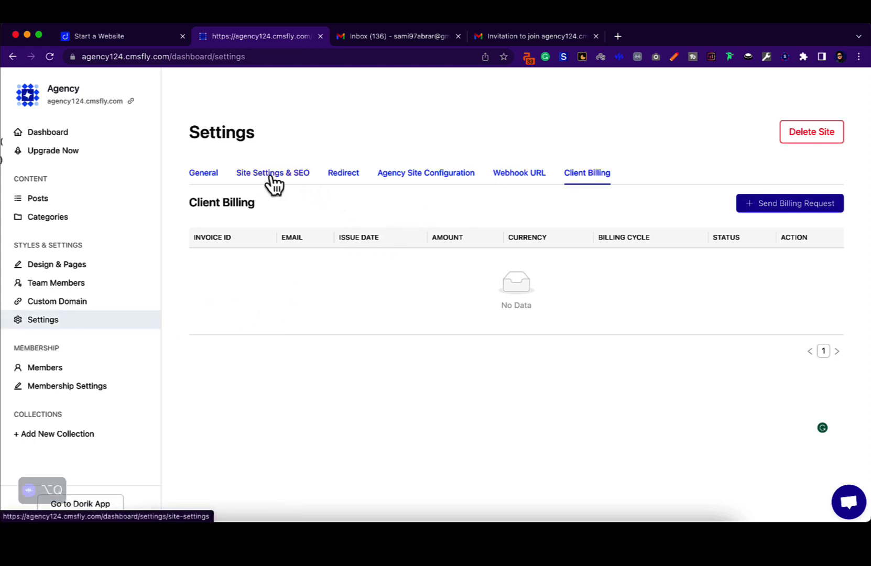
{"action": "left_click", "coordinate": [403, 176]}
{"action": "left_click", "coordinate": [249, 338]}
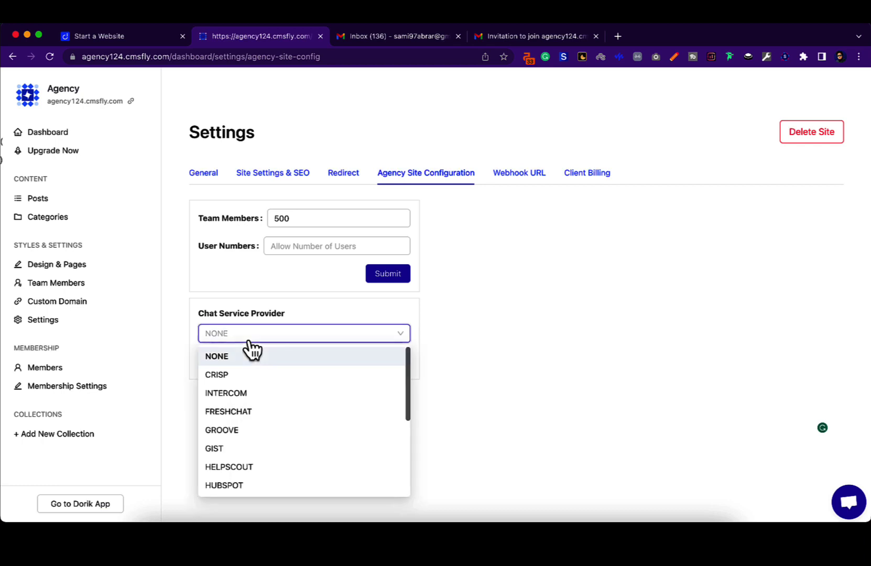
{"action": "scroll", "coordinate": [278, 461], "scroll_direction": "down", "scroll_amount": 3}
{"action": "scroll", "coordinate": [278, 435], "scroll_direction": "up", "scroll_amount": 3}
{"action": "scroll", "coordinate": [283, 422], "scroll_direction": "down", "scroll_amount": 3}
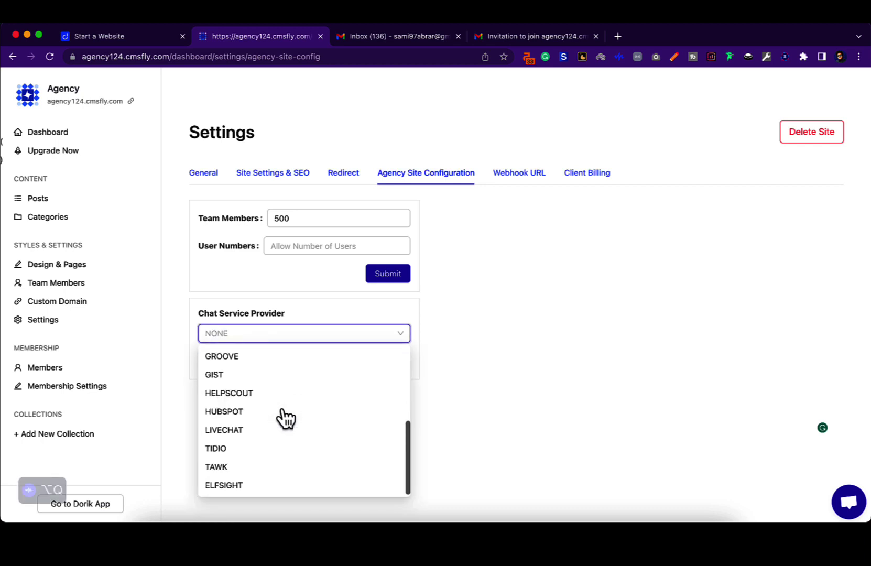
{"action": "scroll", "coordinate": [298, 419], "scroll_direction": "up", "scroll_amount": 1}
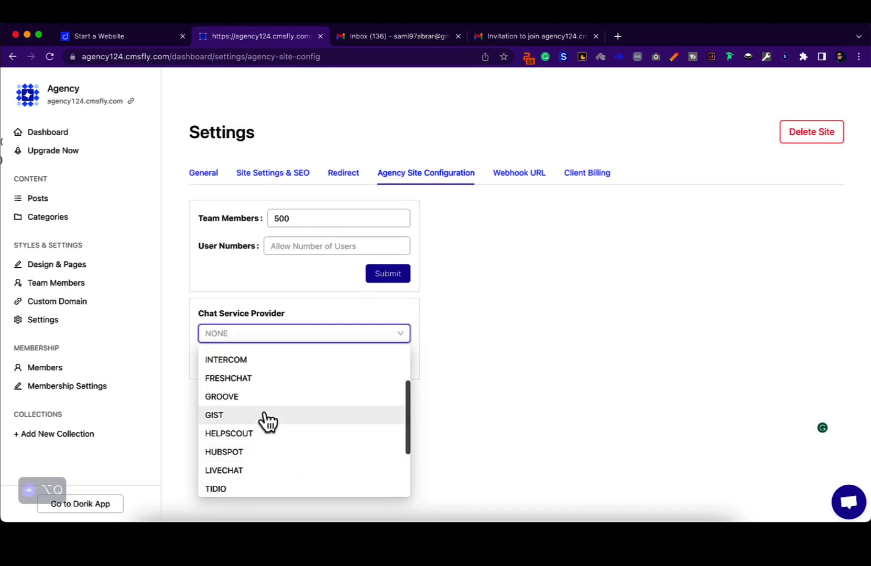